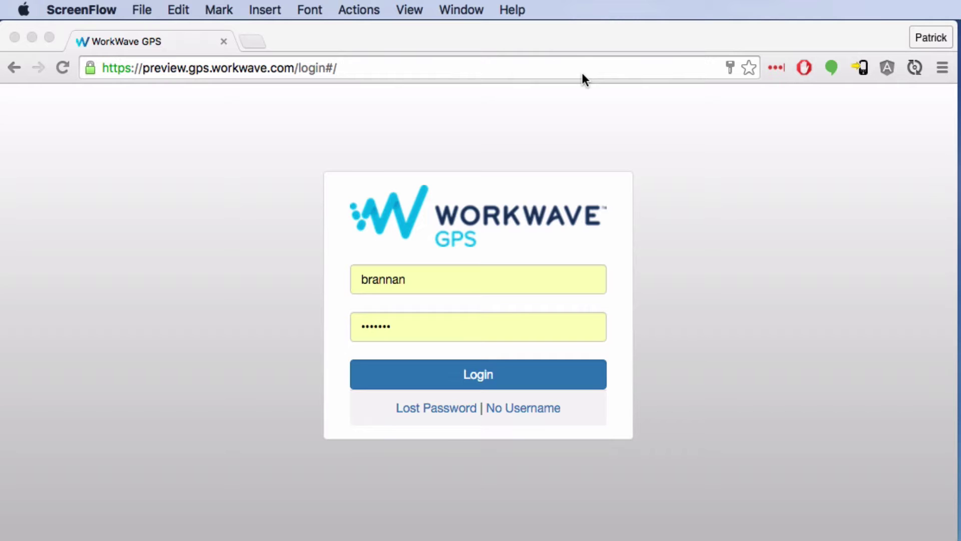
# Step: Sign in and load the fleet map showing 23 devices around St. Louis in Live mode
pyautogui.click(474, 281)
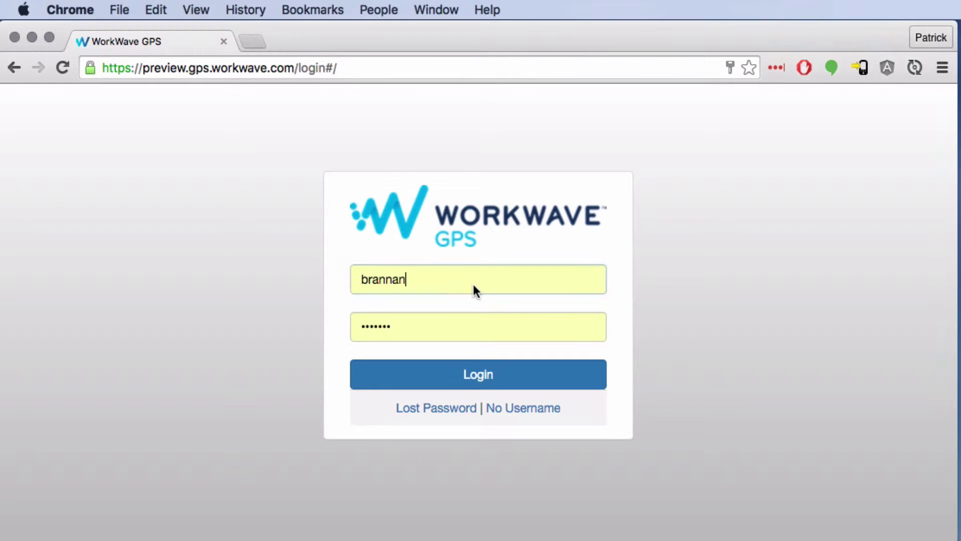
pyautogui.click(492, 326)
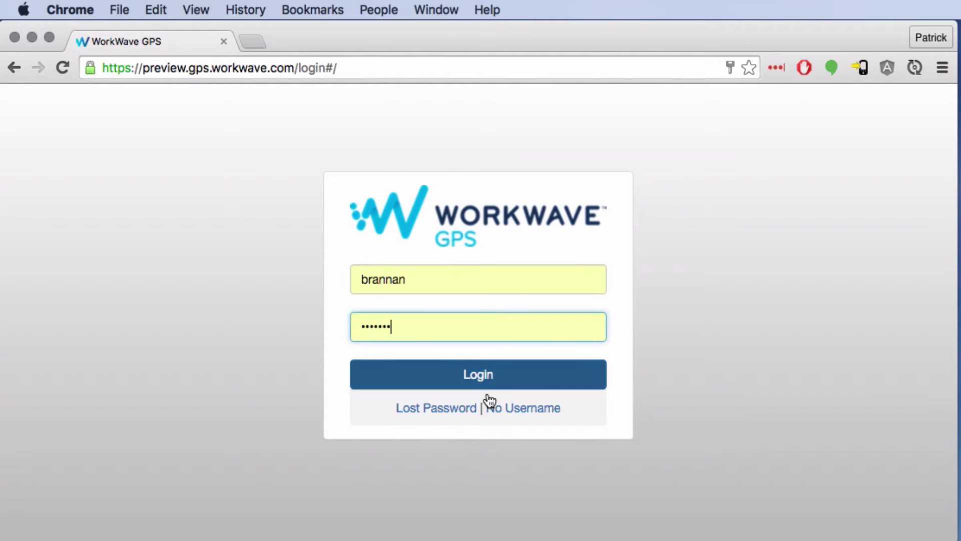
pyautogui.click(499, 374)
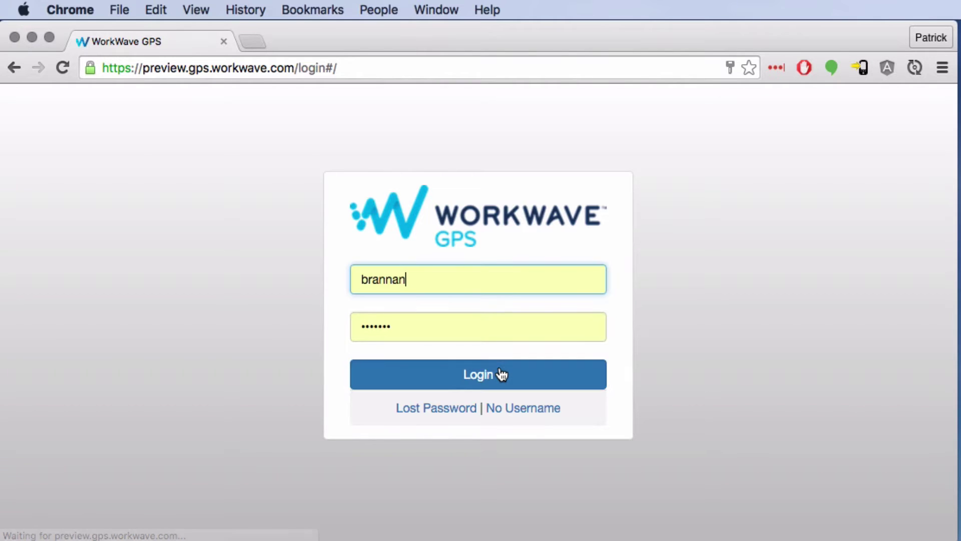
pyautogui.click(501, 374)
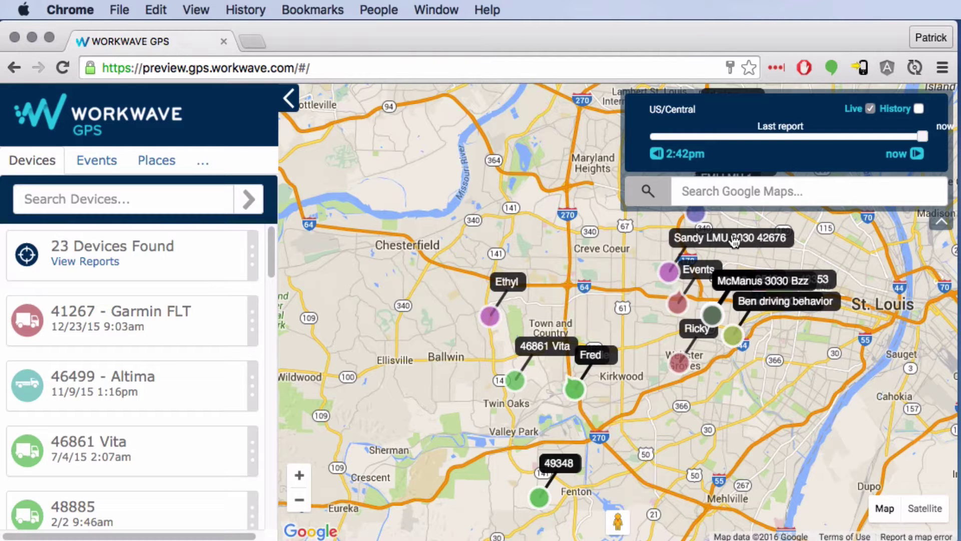
pyautogui.click(870, 107)
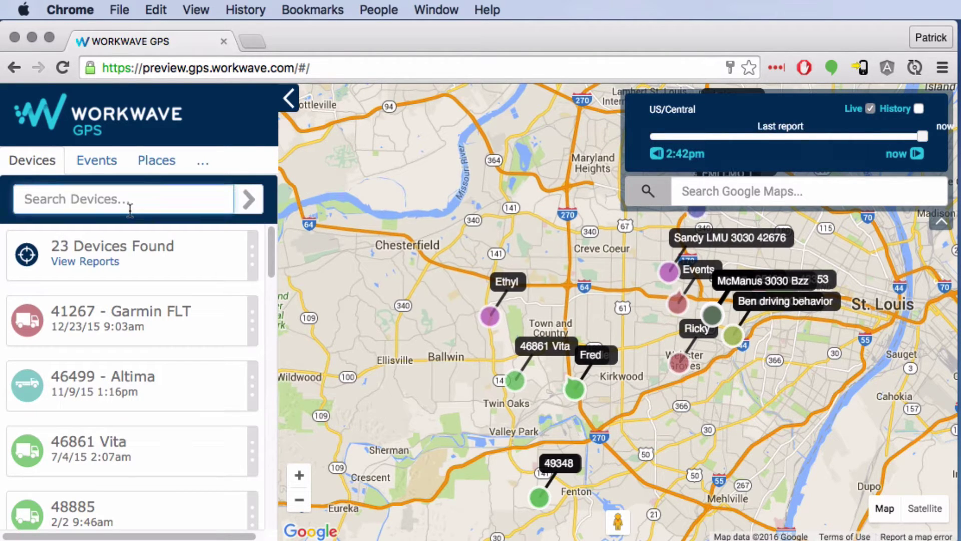
# Step: Filter Search Devices by 'psb' and select PSB Acura to mark it near Ferguson
pyautogui.write('psv')
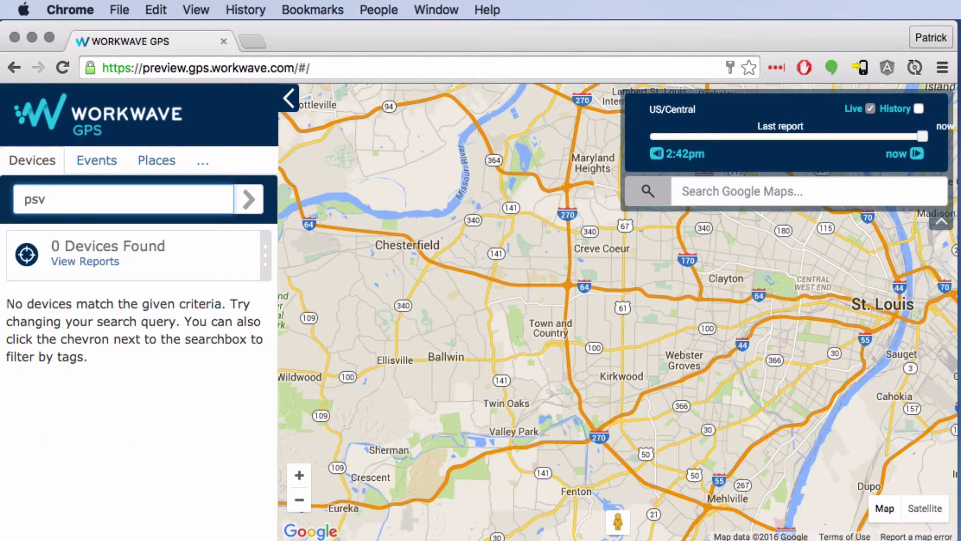
pyautogui.press('BackSpace')
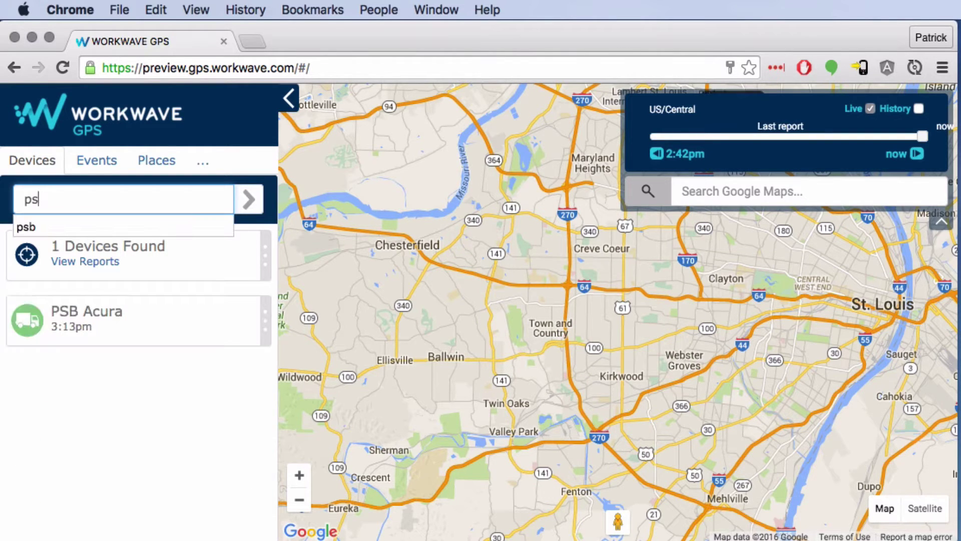
pyautogui.write('b')
pyautogui.click(89, 321)
pyautogui.click(70, 339)
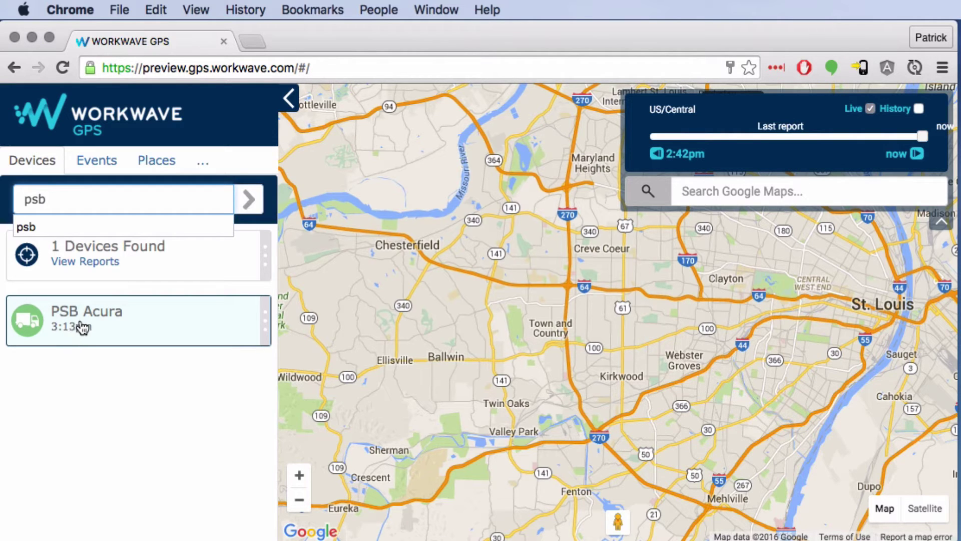
pyautogui.click(83, 328)
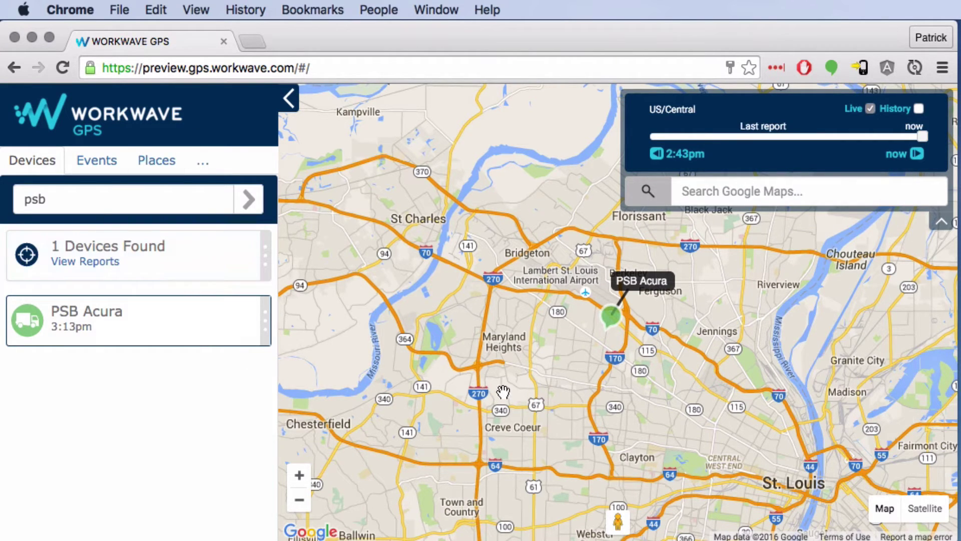
# Step: Widen the Last report window and pan north along PSB Acura's green trail toward Alton
pyautogui.moveTo(920, 134); pyautogui.dragTo(736, 144)
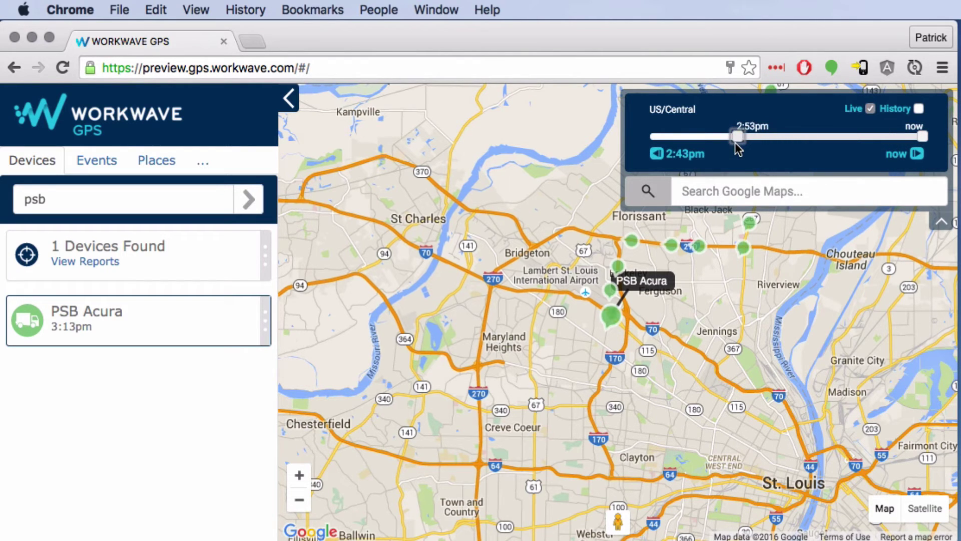
pyautogui.moveTo(724, 311); pyautogui.dragTo(620, 393)
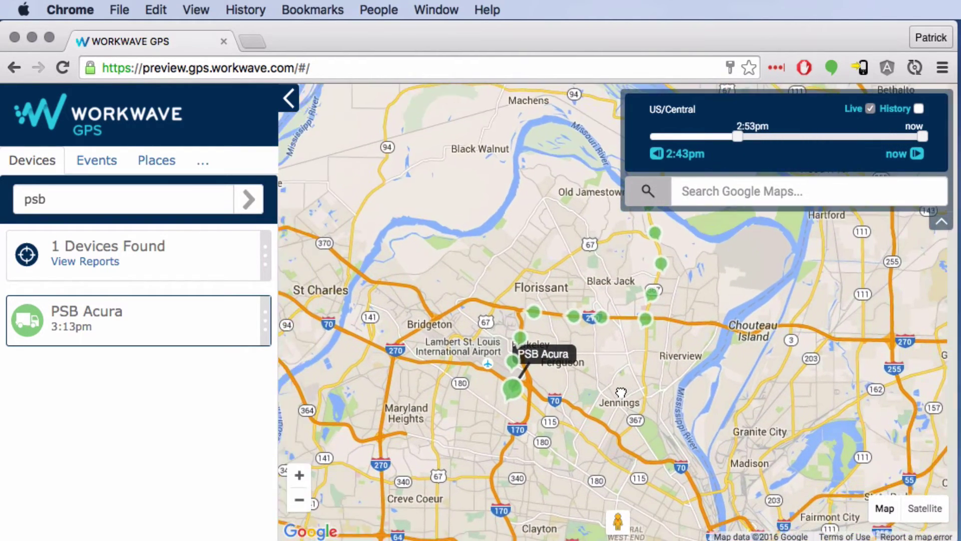
pyautogui.moveTo(730, 399); pyautogui.dragTo(569, 424)
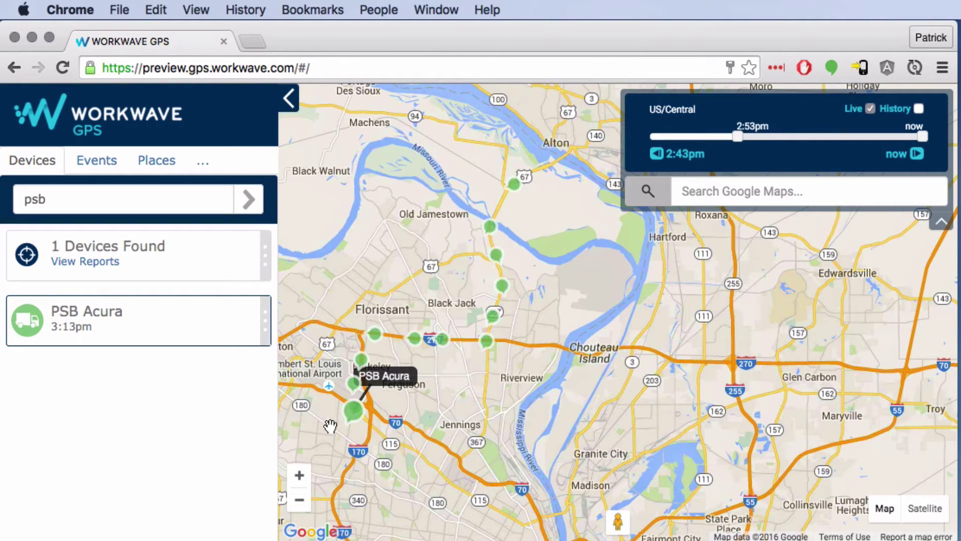
# Step: Zoom into the airport and open the Air Cargo Rd breadcrumb: 25 mph, 3:11:52 PM
pyautogui.scroll(2, 330, 425)
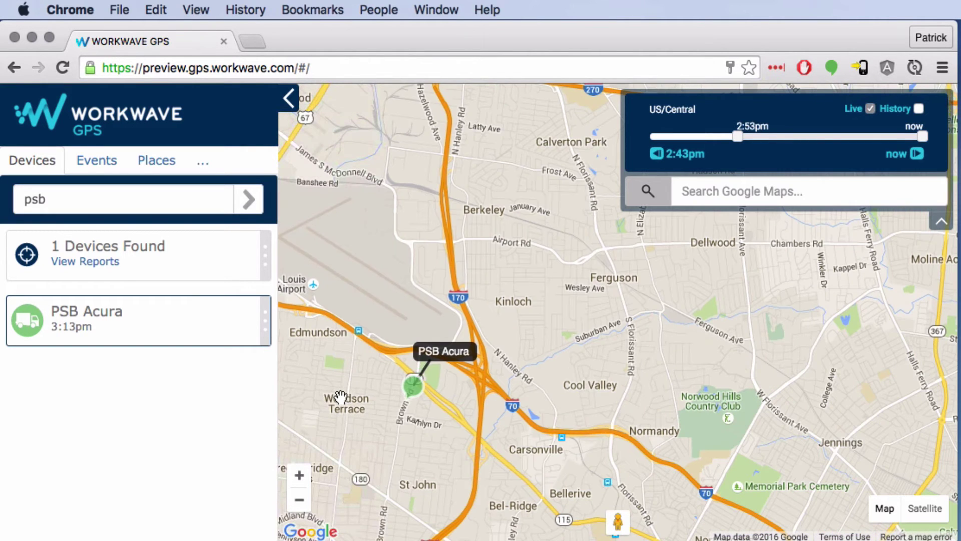
pyautogui.scroll(1, 386, 369)
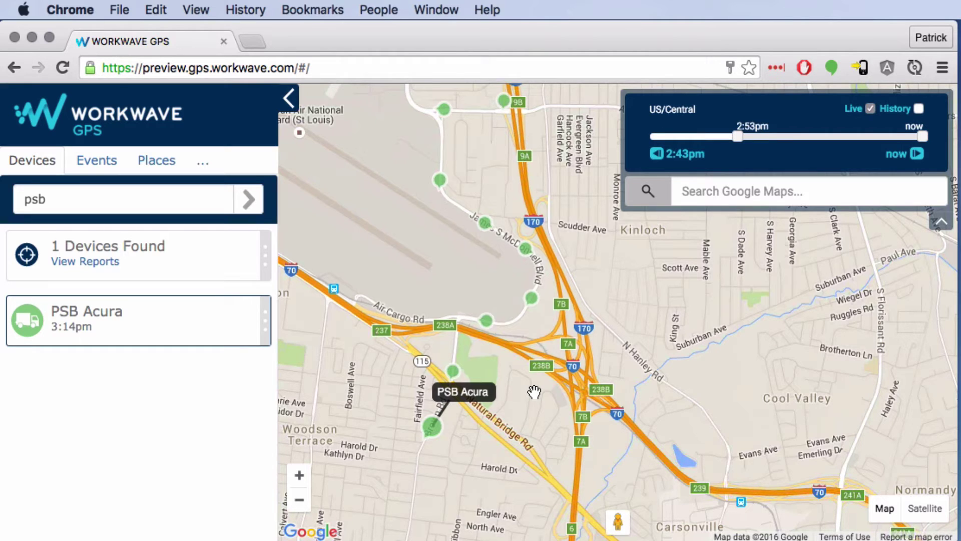
pyautogui.scroll(1, 456, 355)
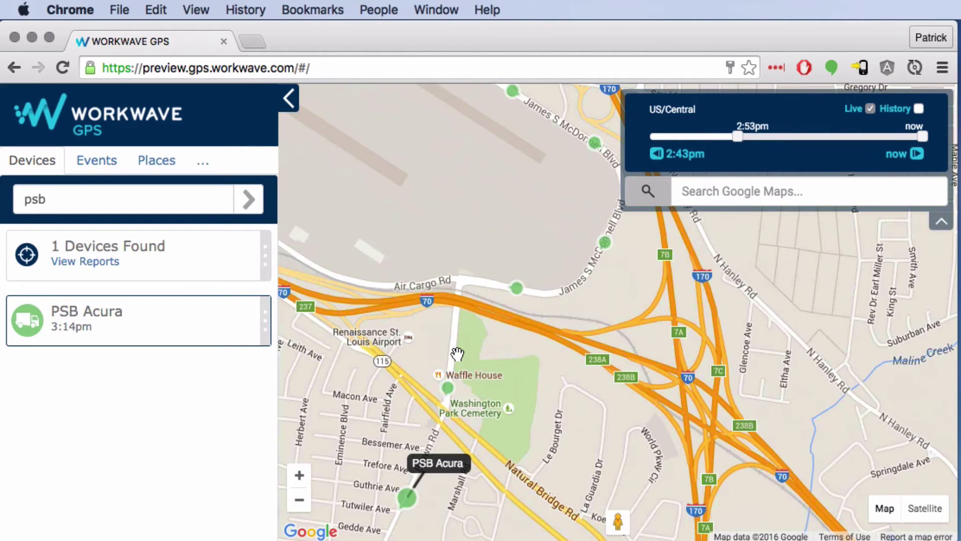
pyautogui.scroll(1, 501, 306)
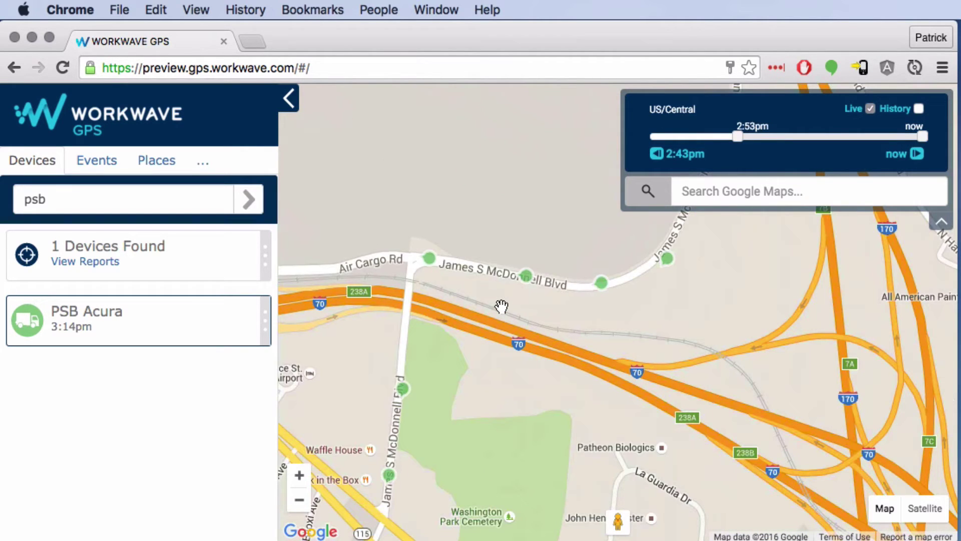
pyautogui.scroll(1, 501, 307)
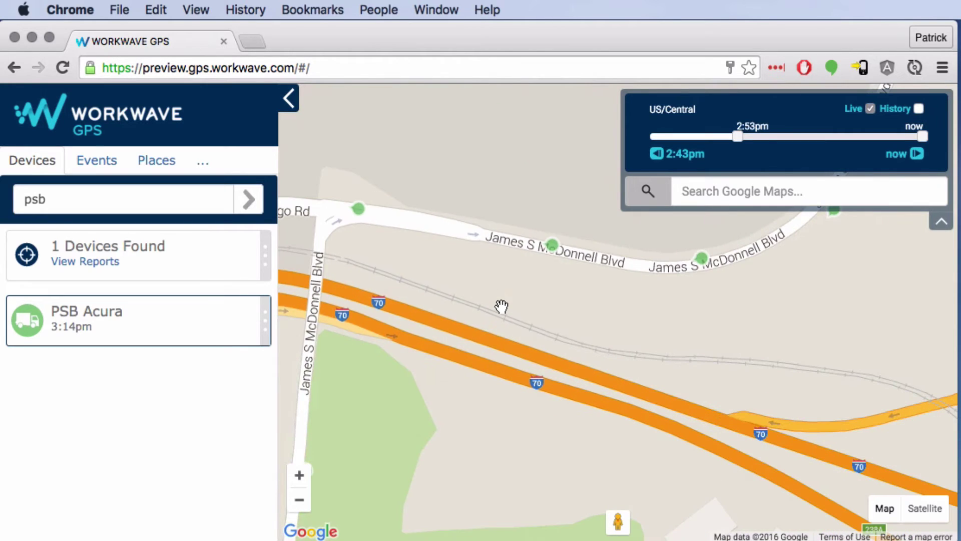
pyautogui.scroll(-2, 501, 306)
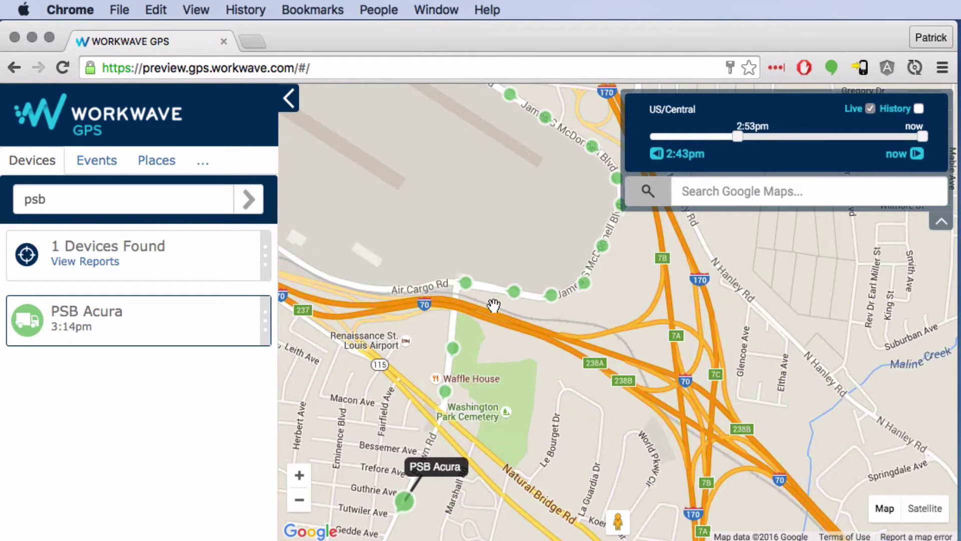
pyautogui.click(468, 286)
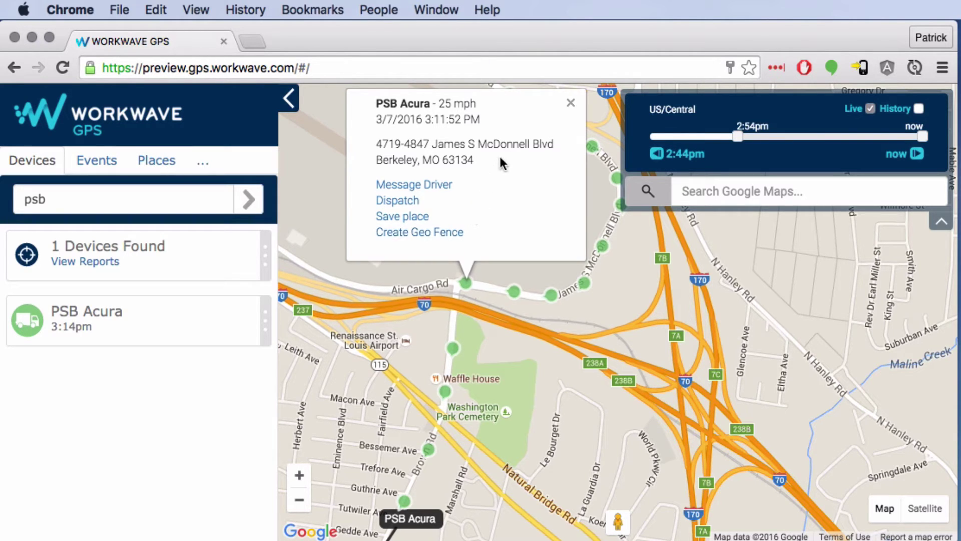
# Step: Close the details popup and zoom in on Eminence Blvd, Gedde Ave and Harold Dr
pyautogui.click(571, 102)
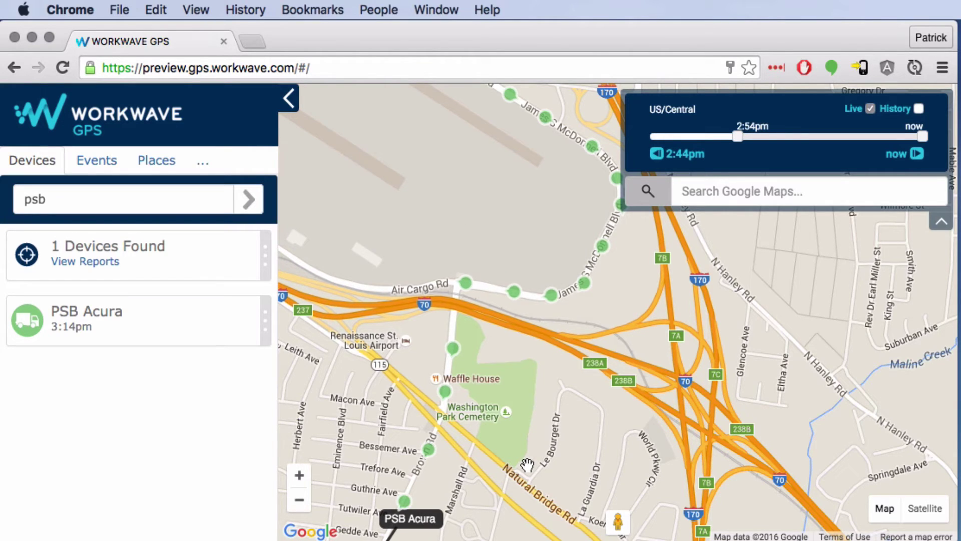
pyautogui.scroll(-4, 526, 461)
pyautogui.moveTo(652, 357); pyautogui.dragTo(607, 334)
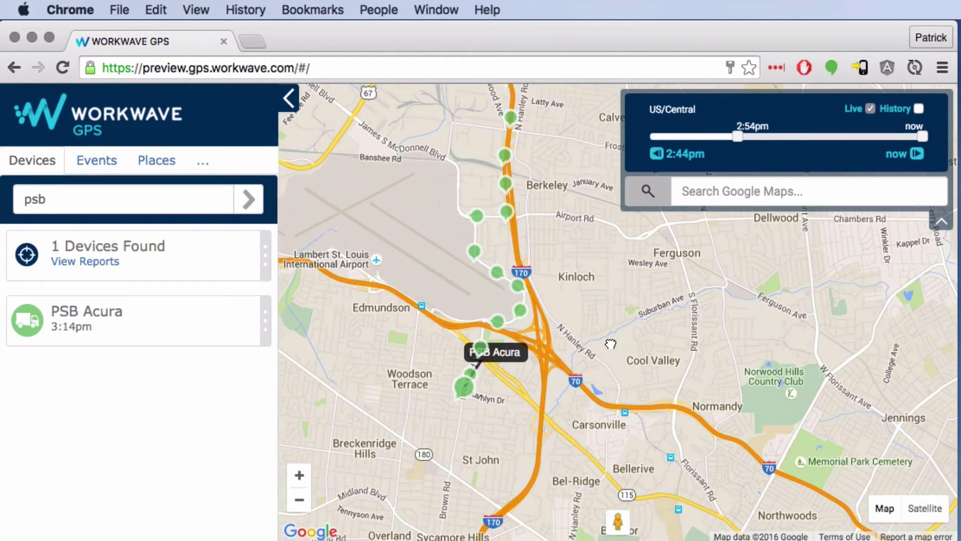
pyautogui.scroll(2, 479, 398)
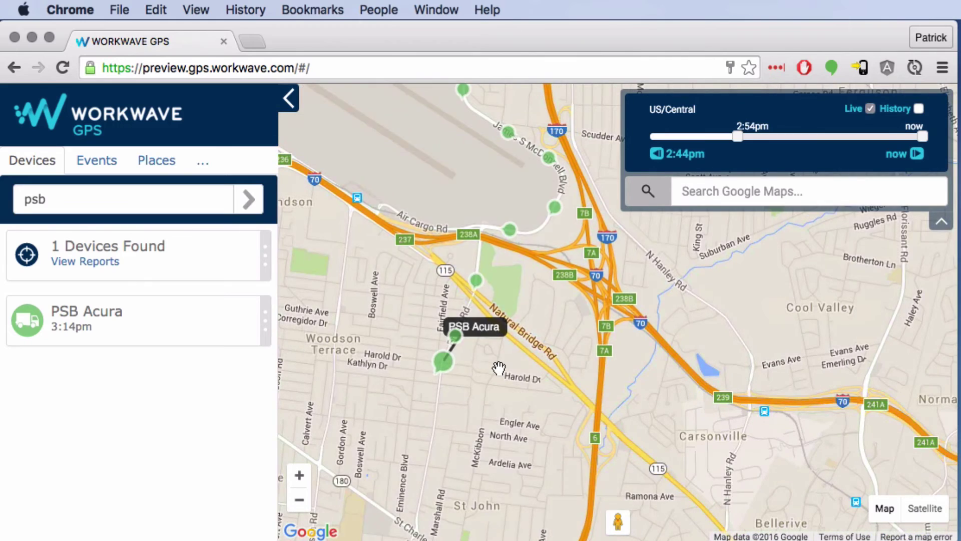
pyautogui.scroll(2, 499, 369)
pyautogui.scroll(2, 366, 364)
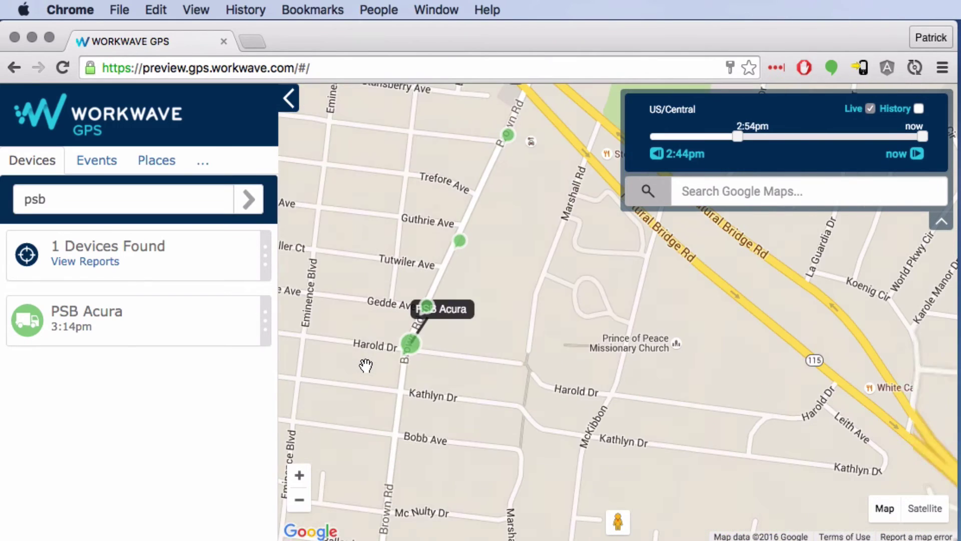
pyautogui.moveTo(365, 363); pyautogui.dragTo(656, 387)
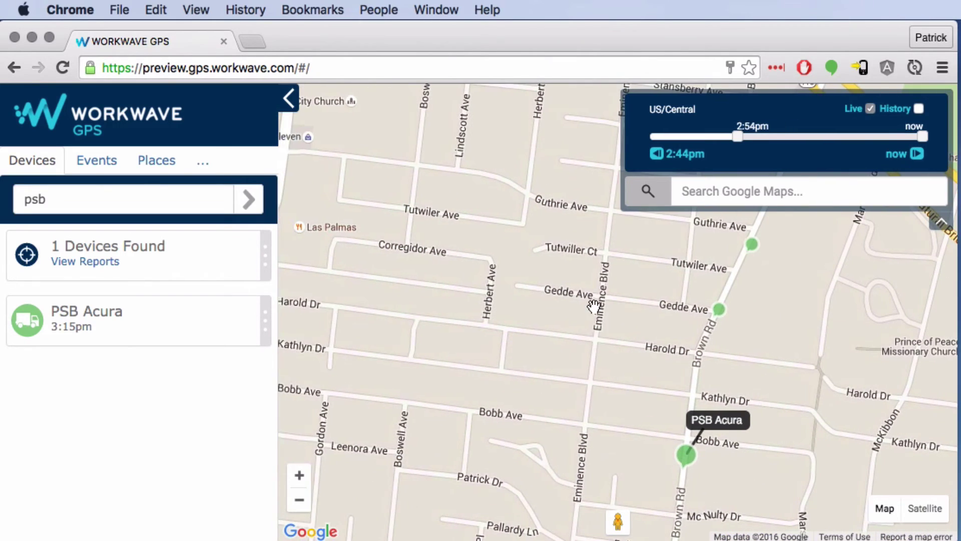
pyautogui.scroll(2, 594, 307)
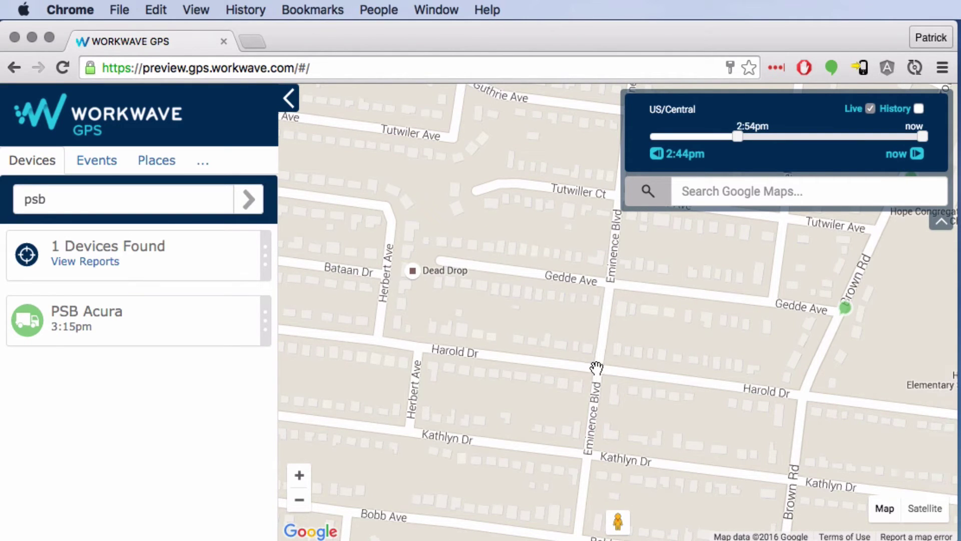
# Step: Check the address of a spot on Eminence Blvd, then dismiss the address popup
pyautogui.rightClick(604, 329)
pyautogui.moveTo(634, 357); pyautogui.dragTo(455, 404)
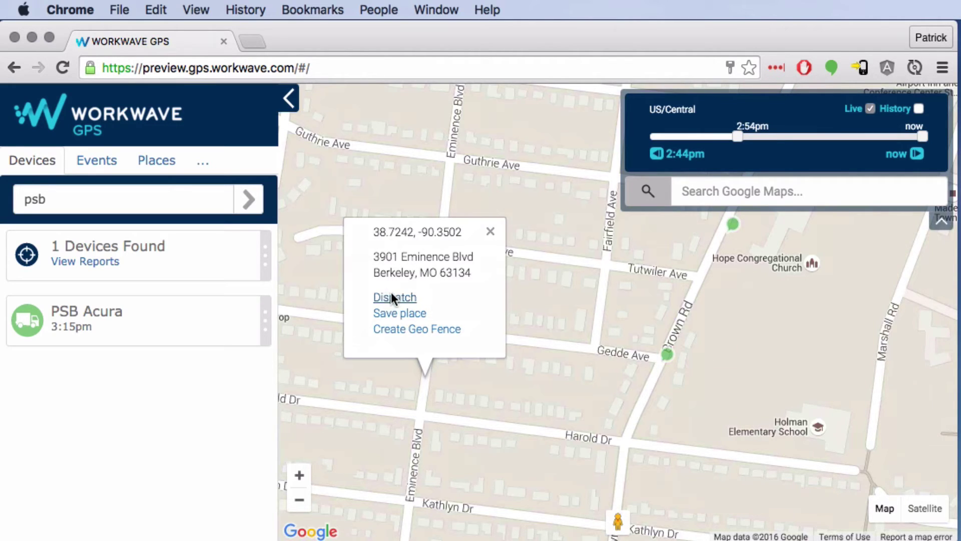
pyautogui.click(492, 235)
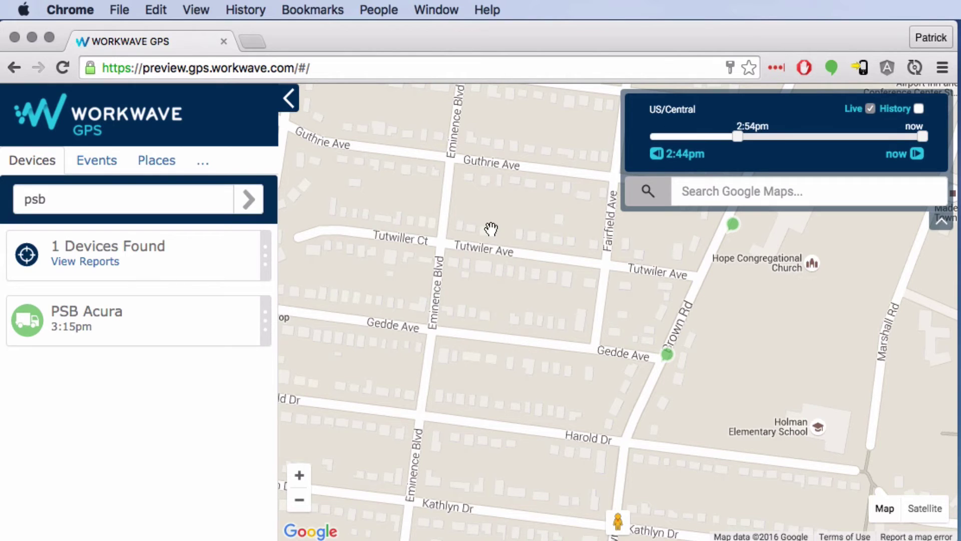
# Step: Pan along Brown Rd toward the I-70/I-170 interchange and back to Woodson Terrace
pyautogui.moveTo(858, 352); pyautogui.dragTo(750, 336)
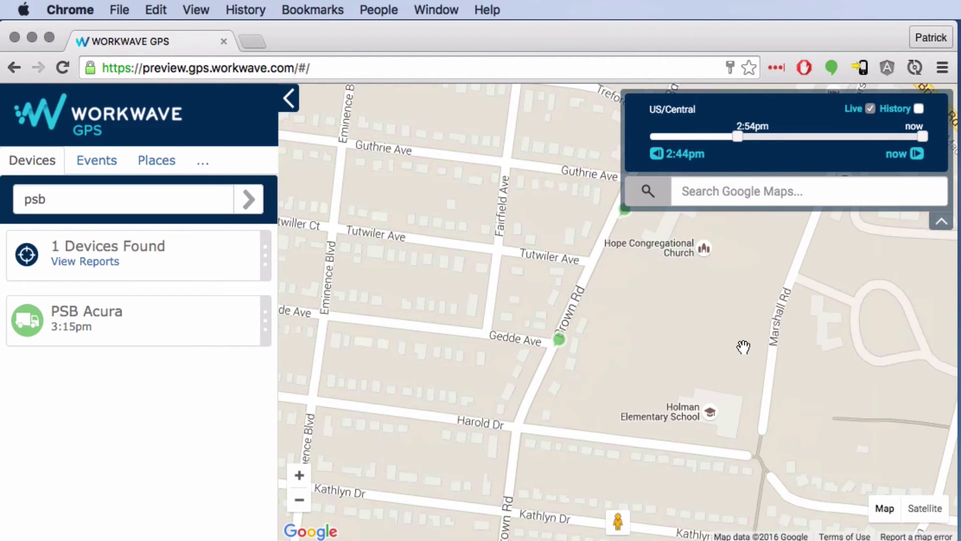
pyautogui.scroll(-1, 747, 341)
pyautogui.moveTo(730, 369); pyautogui.dragTo(537, 419)
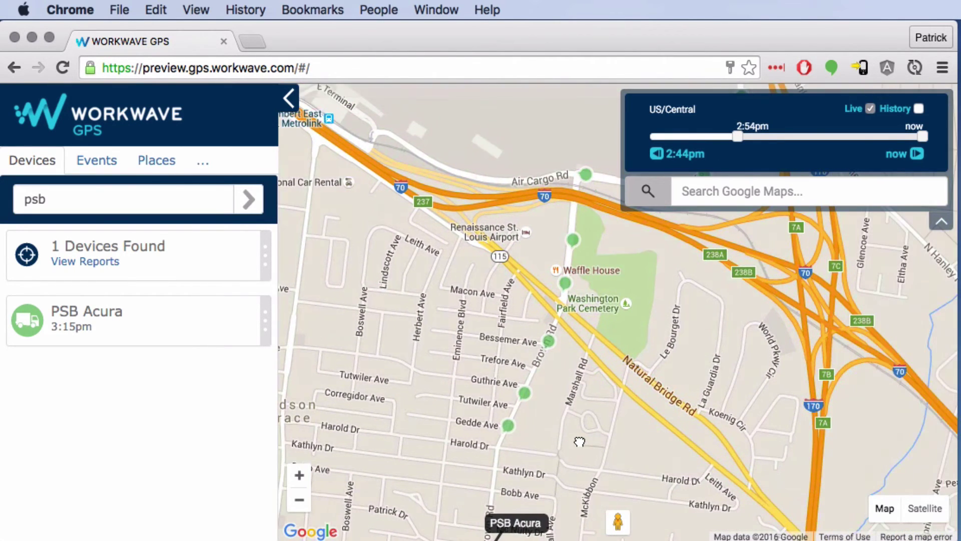
pyautogui.moveTo(778, 300); pyautogui.dragTo(574, 353)
pyautogui.moveTo(320, 370); pyautogui.dragTo(593, 374)
pyautogui.moveTo(426, 382); pyautogui.dragTo(415, 382)
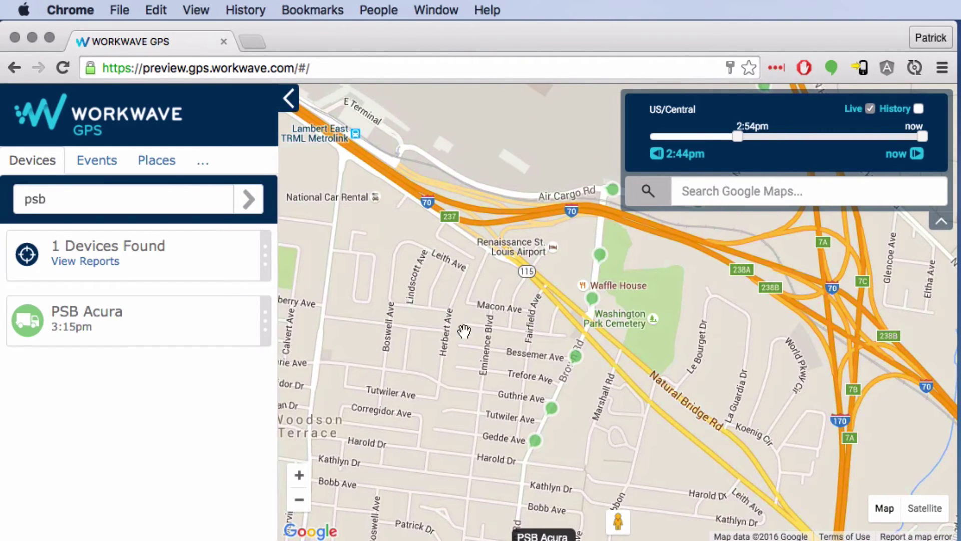
# Step: Zoom out two levels to show the full trail ending near Harold Dr and Engler Ave
pyautogui.scroll(-3, 463, 331)
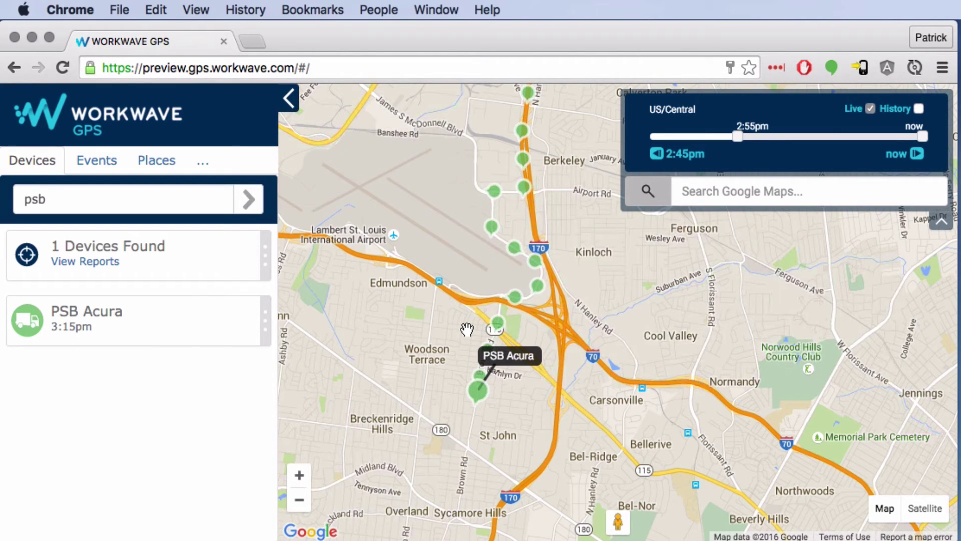
pyautogui.scroll(1, 445, 339)
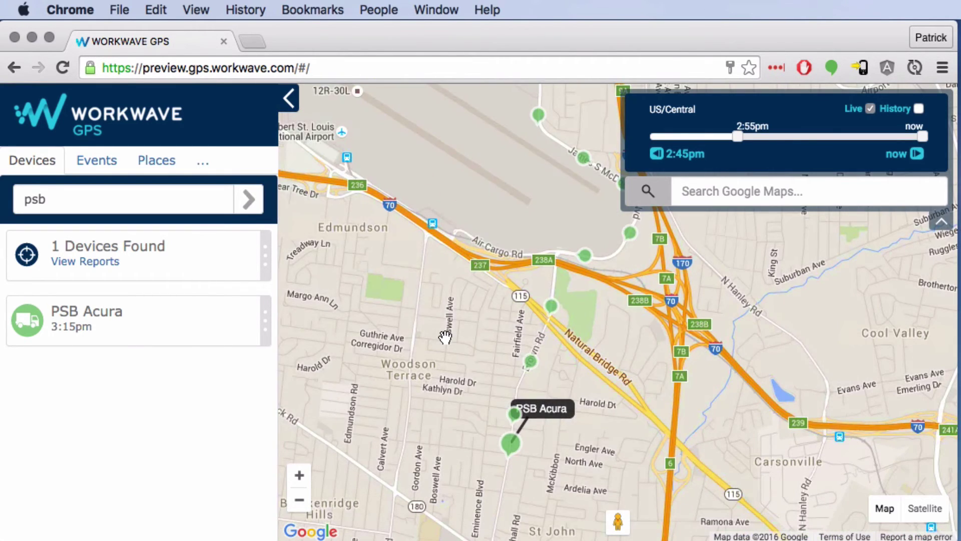
pyautogui.click(300, 499)
pyautogui.click(301, 503)
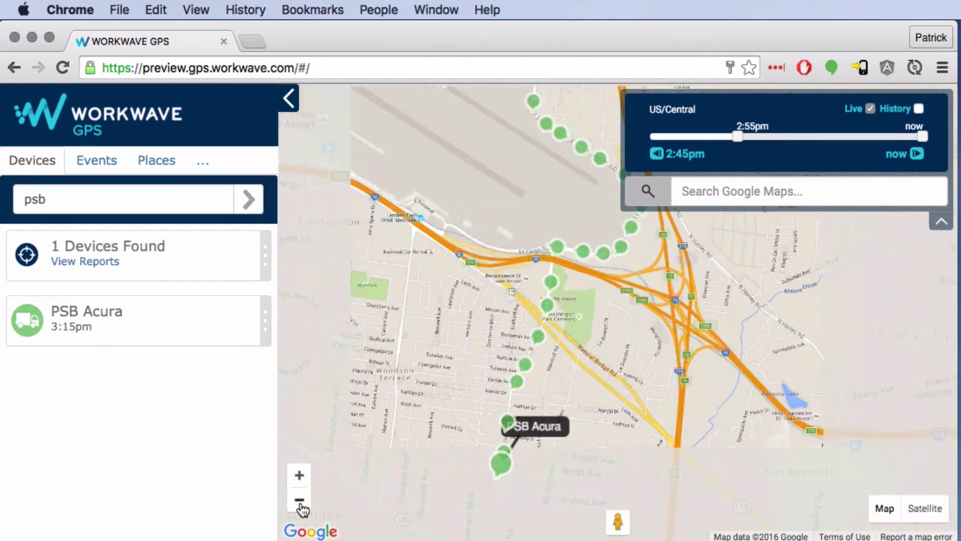
pyautogui.scroll(1, 579, 360)
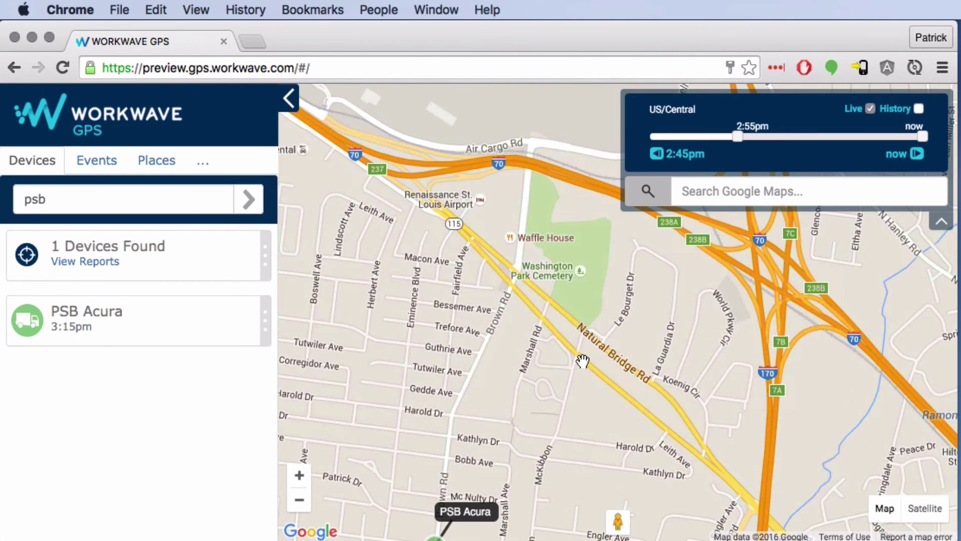
pyautogui.scroll(-1, 580, 359)
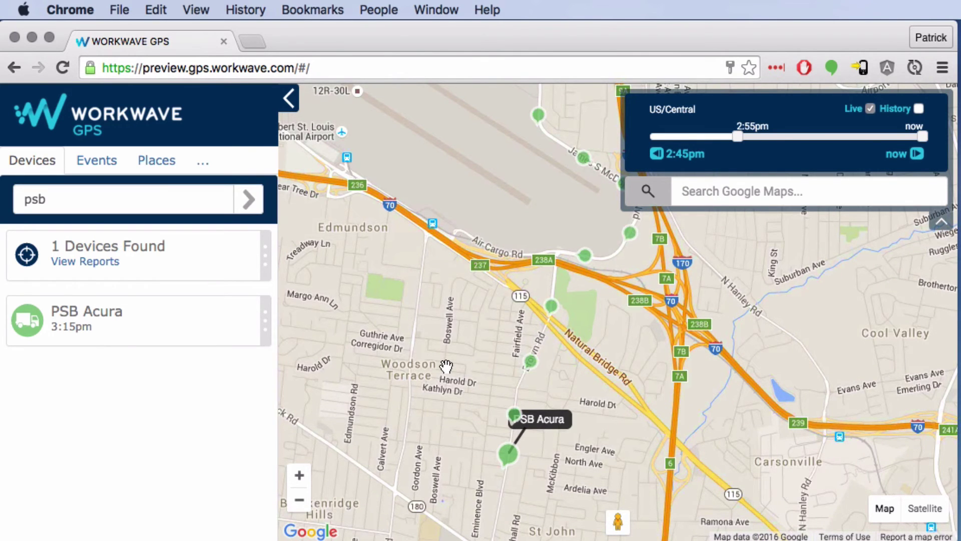
# Step: Open the Options panel and scroll down to its Legacy Map links
pyautogui.click(193, 162)
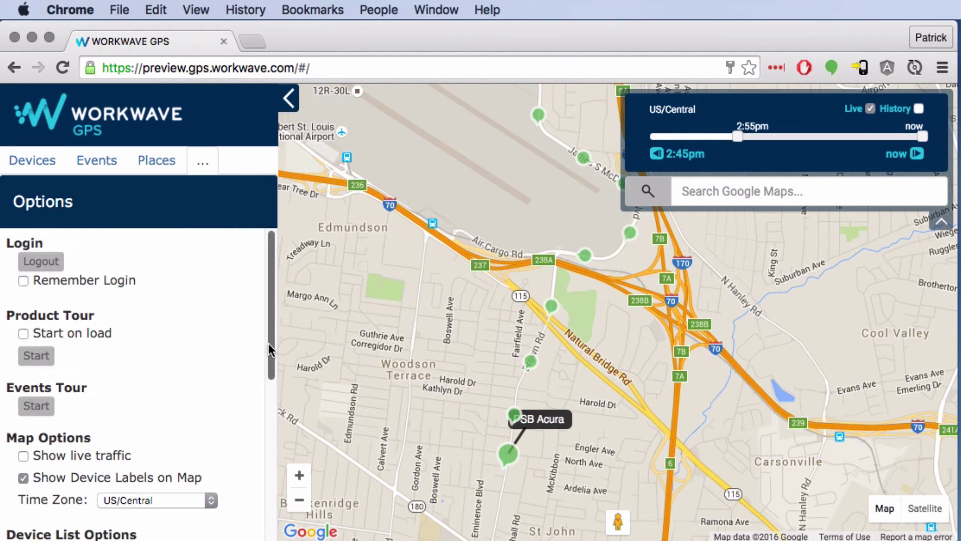
pyautogui.moveTo(268, 343); pyautogui.dragTo(276, 536)
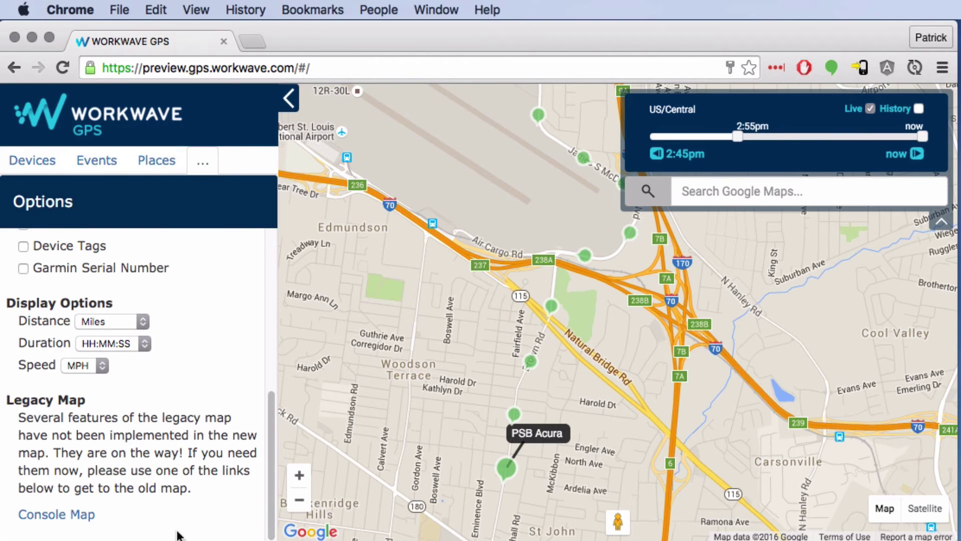
# Step: View the legacy Management Console listing 24 devices in a new tab, then return to the map
pyautogui.click(51, 519)
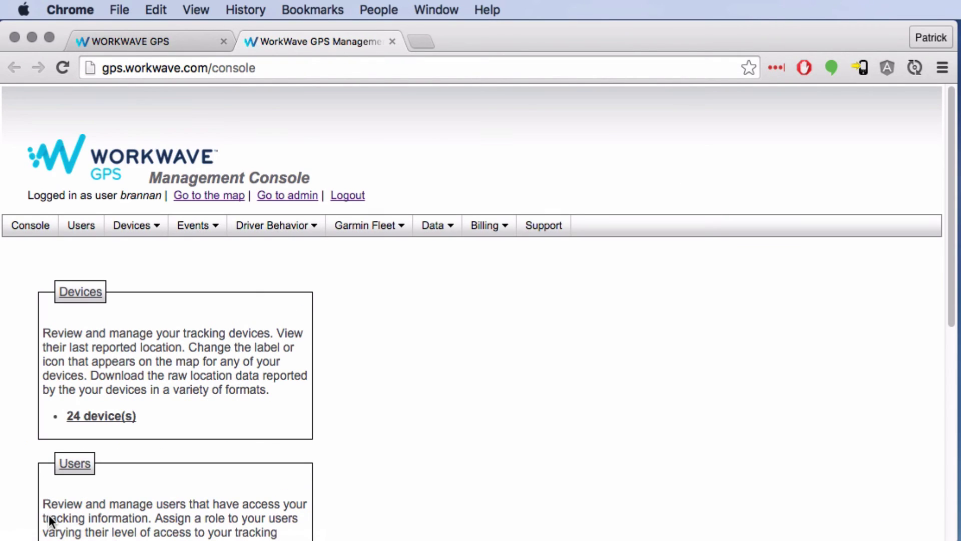
pyautogui.scroll(-5, 183, 402)
pyautogui.scroll(3, 182, 402)
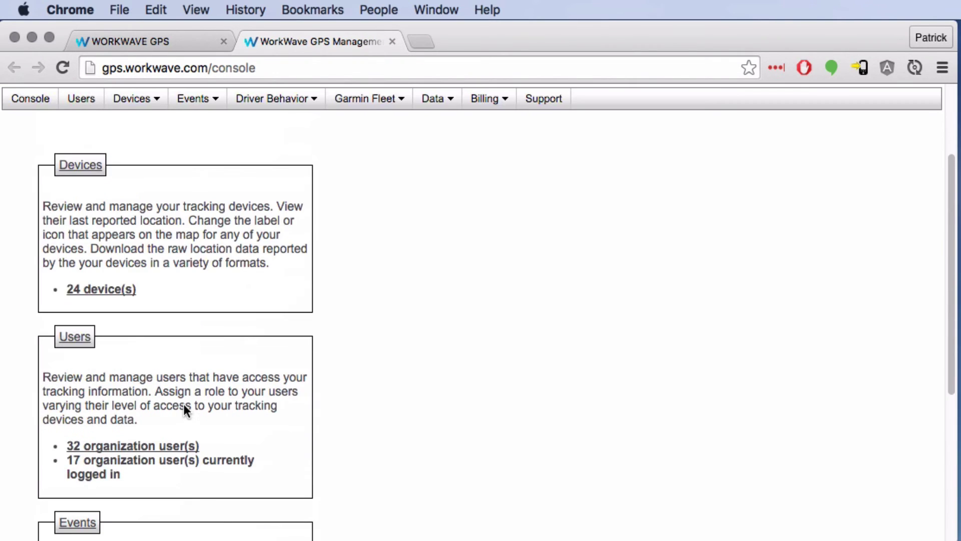
pyautogui.scroll(3, 324, 346)
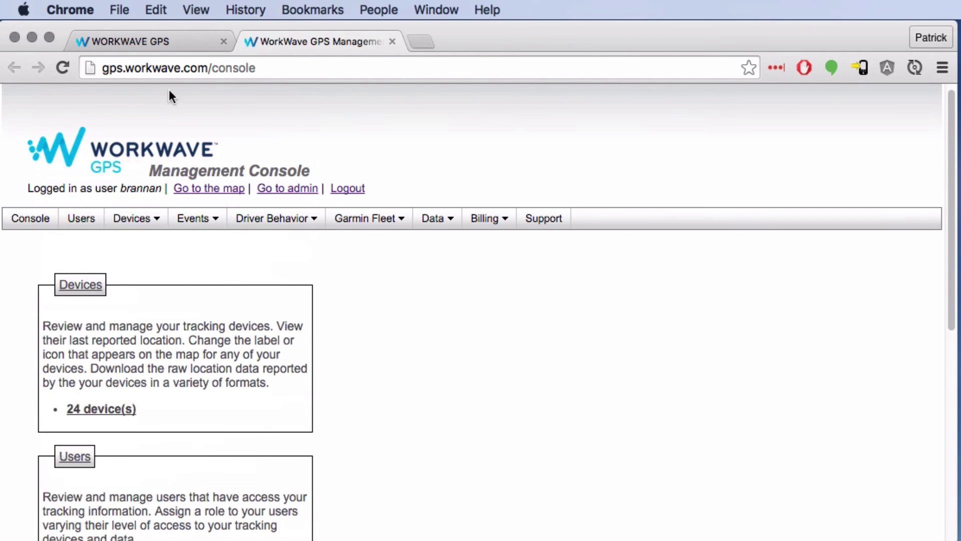
pyautogui.click(169, 36)
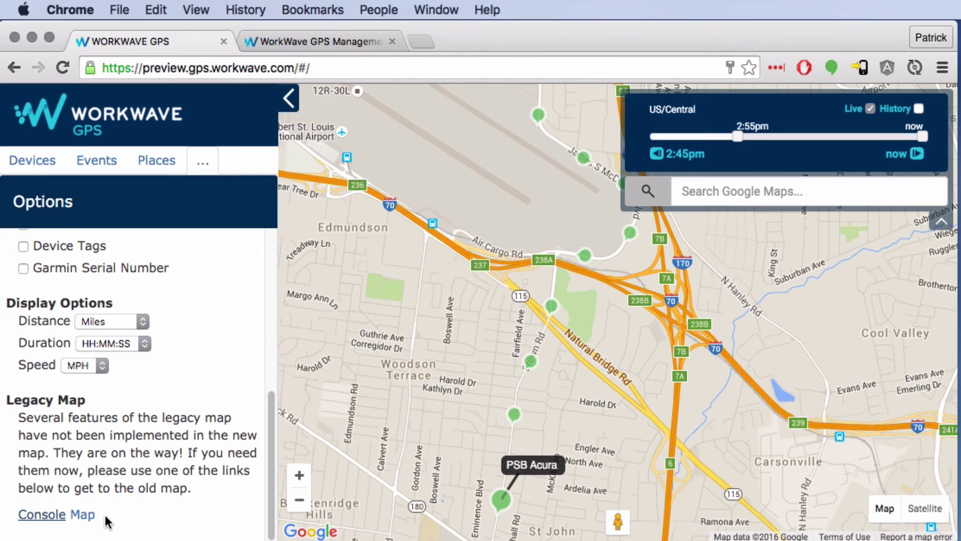
# Step: Enable Remember Login at the top of Options and log out to the login page
pyautogui.scroll(6, 112, 495)
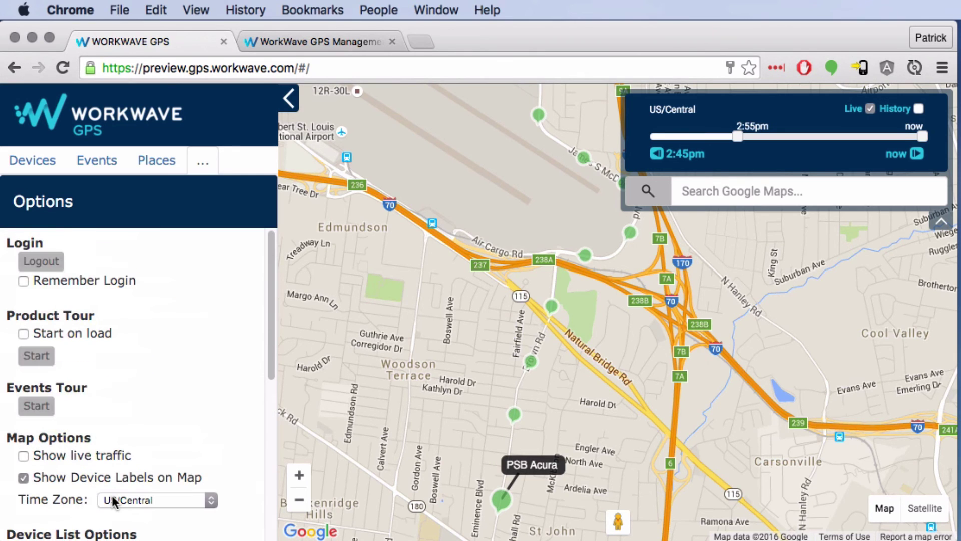
pyautogui.click(44, 268)
pyautogui.click(23, 283)
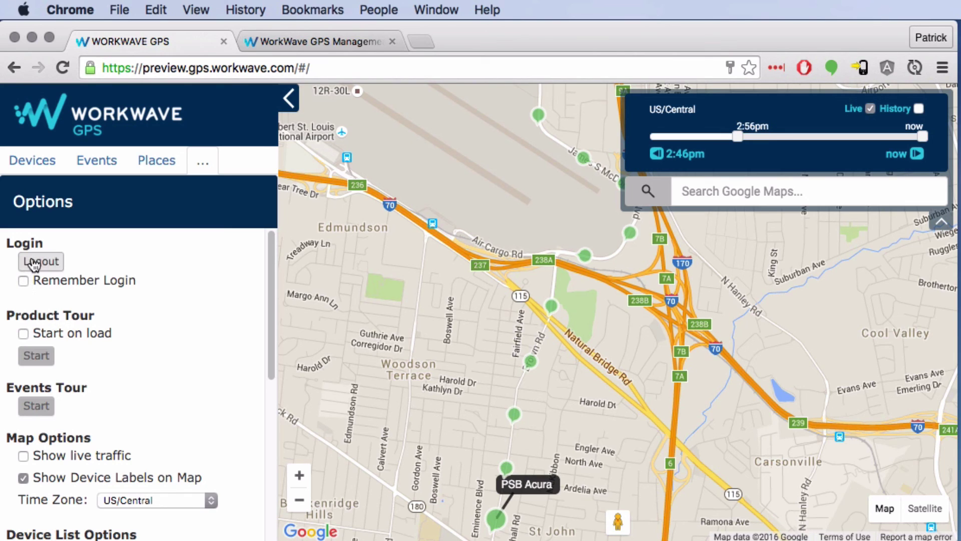
pyautogui.click(56, 260)
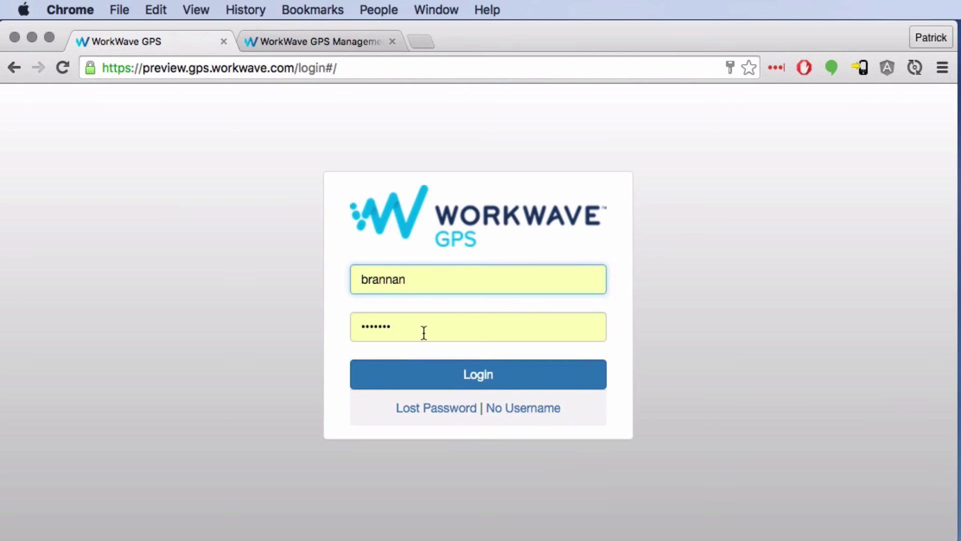